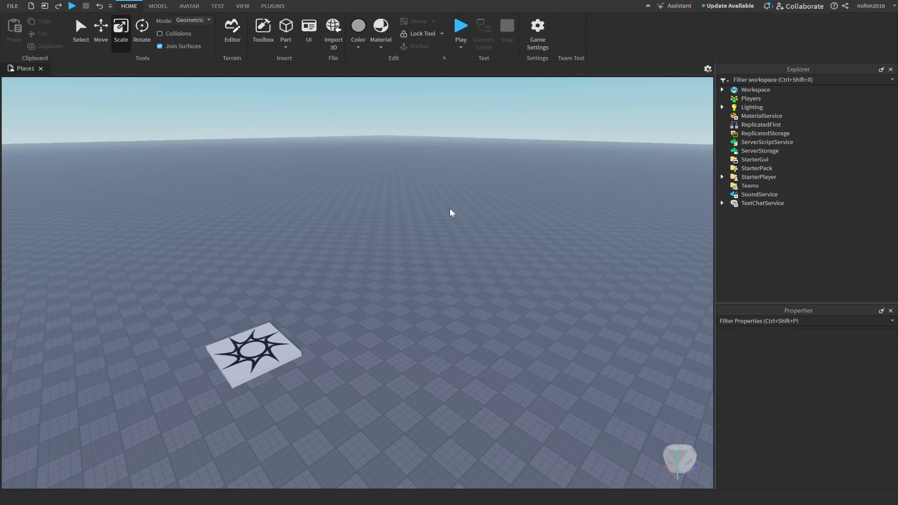
# Step: Insert a block part and scale it into a thin, wide upright wall standing on the baseplate
pyautogui.click(285, 28)
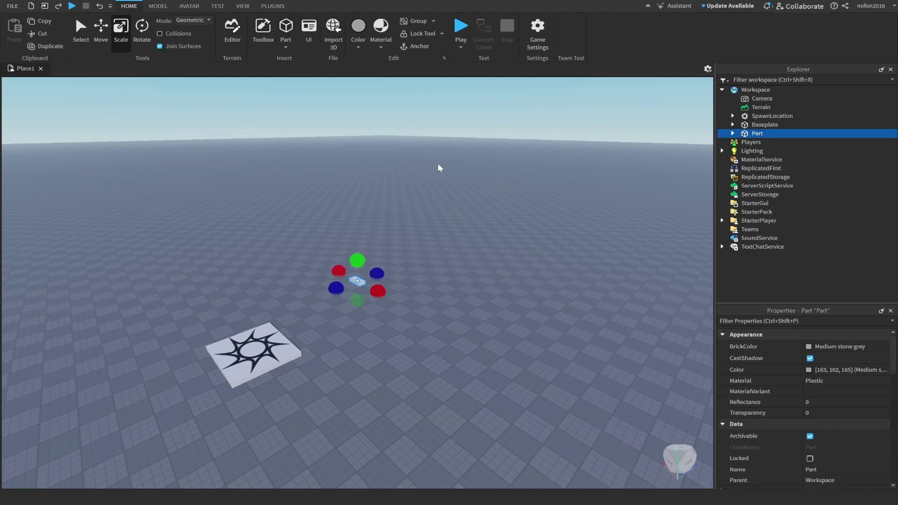
pyautogui.scroll(2, 434, 156)
pyautogui.scroll(2, 434, 156)
pyautogui.moveTo(434, 156); pyautogui.dragTo(433, 155, button='right')
pyautogui.moveTo(301, 263); pyautogui.dragTo(530, 323)
pyautogui.moveTo(529, 324); pyautogui.dragTo(530, 325, button='right')
pyautogui.moveTo(385, 321); pyautogui.dragTo(395, 140)
pyautogui.moveTo(435, 273); pyautogui.dragTo(705, 290)
pyautogui.moveTo(705, 290); pyautogui.dragTo(497, 374, button='right')
pyautogui.moveTo(460, 357); pyautogui.dragTo(469, 371)
pyautogui.moveTo(431, 283); pyautogui.dragTo(421, 283)
pyautogui.click(575, 308)
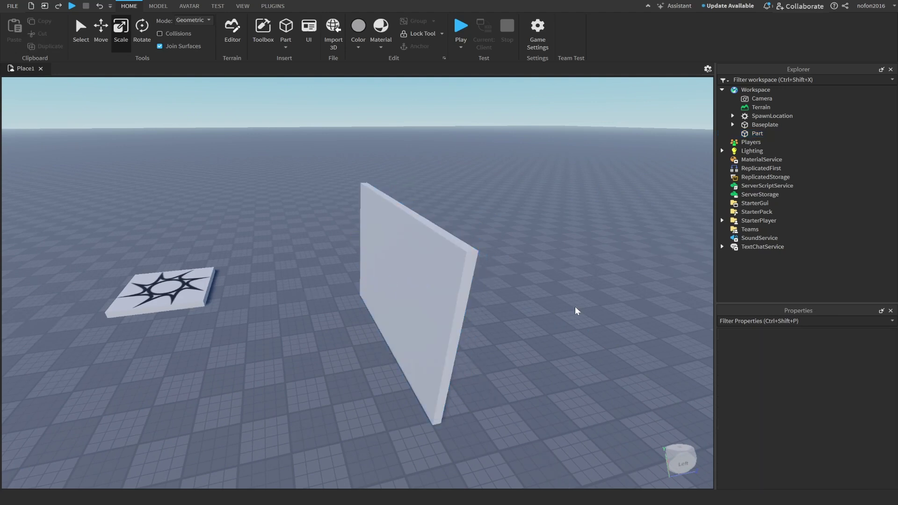
# Step: Anchor the wall part so it stays fixed in place
pyautogui.moveTo(575, 309); pyautogui.dragTo(579, 310, button='right')
pyautogui.press('w')
pyautogui.press('a')
pyautogui.moveTo(473, 262); pyautogui.dragTo(471, 262, button='right')
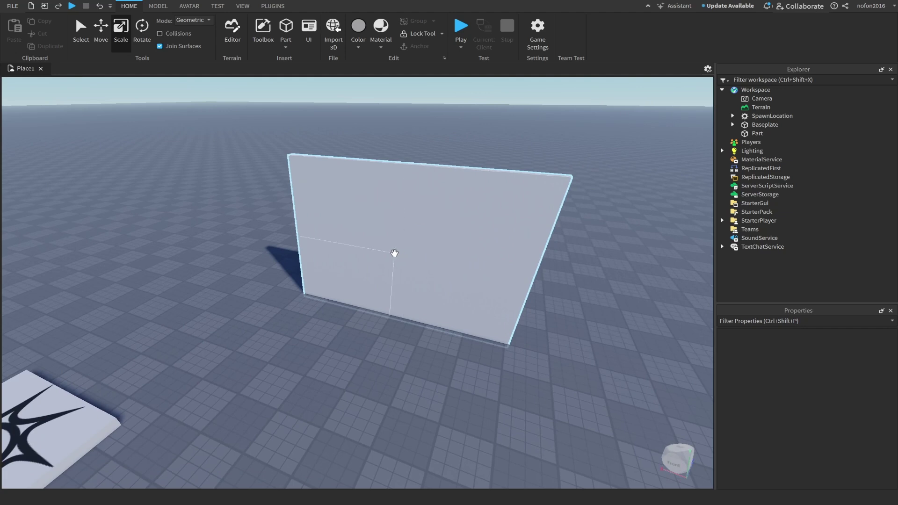
pyautogui.click(402, 254)
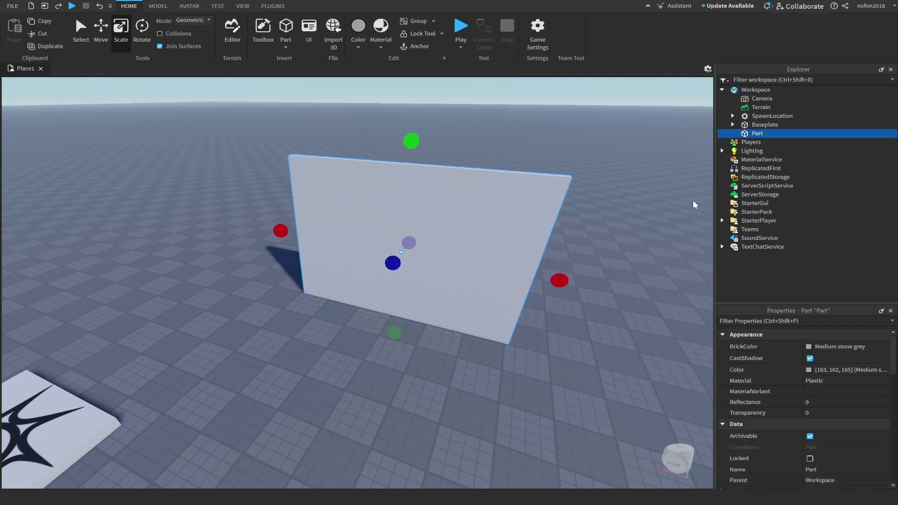
pyautogui.click(416, 46)
# Step: Rename the wall part as CountdownPart
pyautogui.moveTo(759, 136)
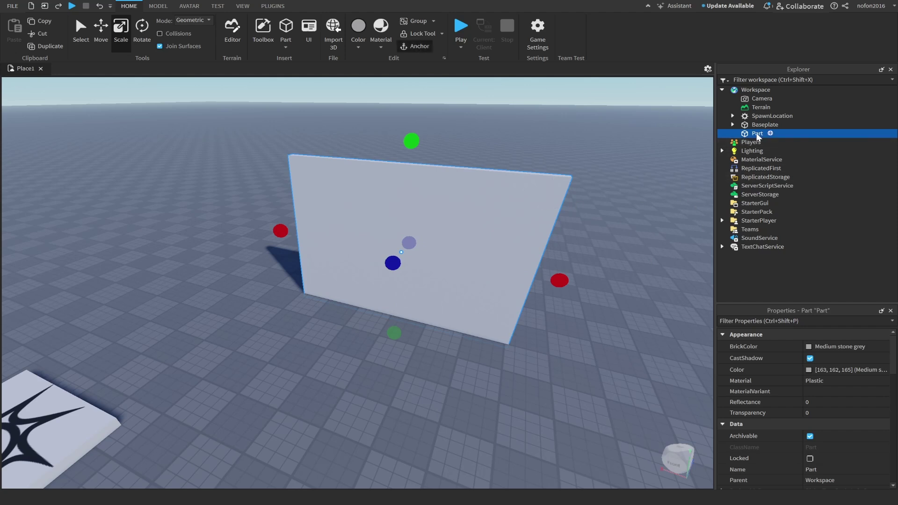
pyautogui.rightClick(758, 135)
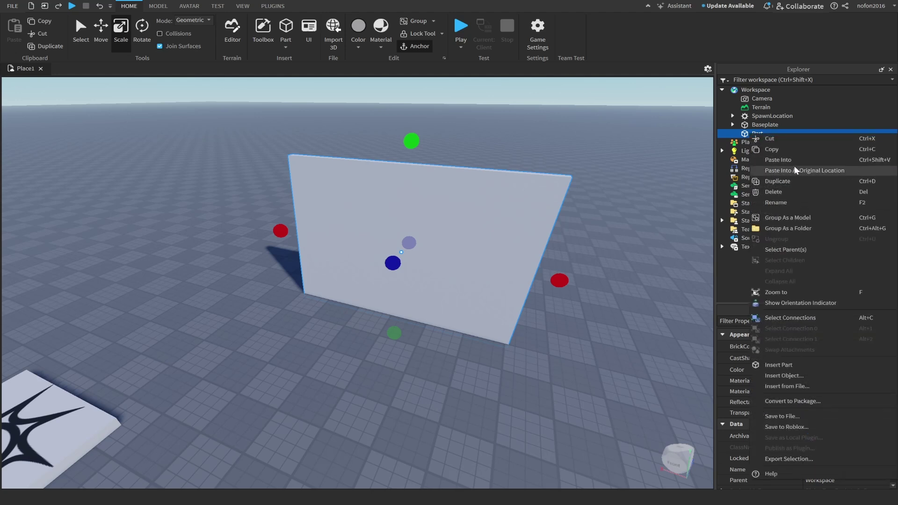
pyautogui.click(786, 203)
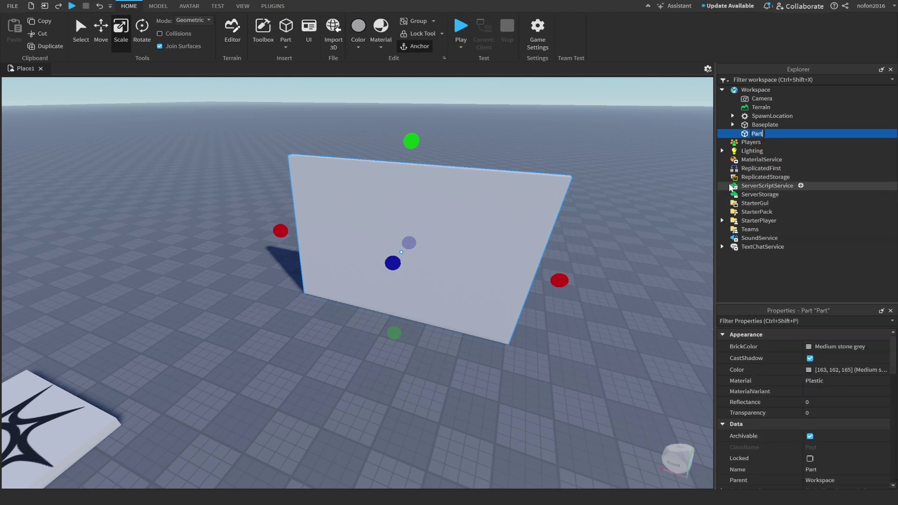
pyautogui.write('CountdownPart')
pyautogui.press('Return')
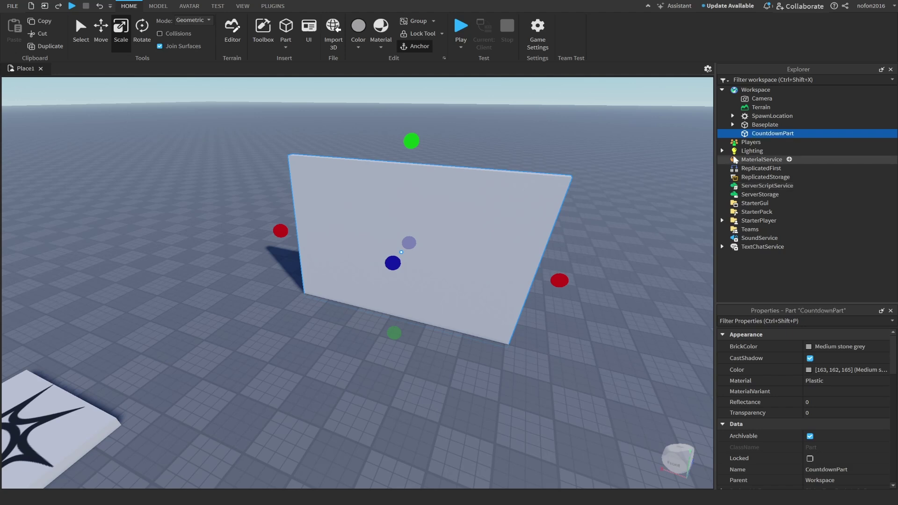
# Step: Add a SurfaceGui to CountdownPart and a TextLabel inside that SurfaceGui
pyautogui.click(802, 134)
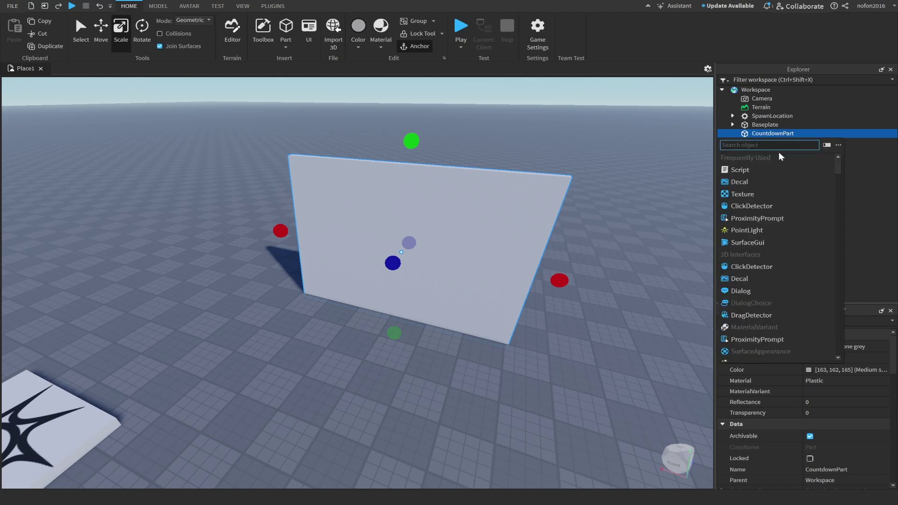
pyautogui.click(747, 242)
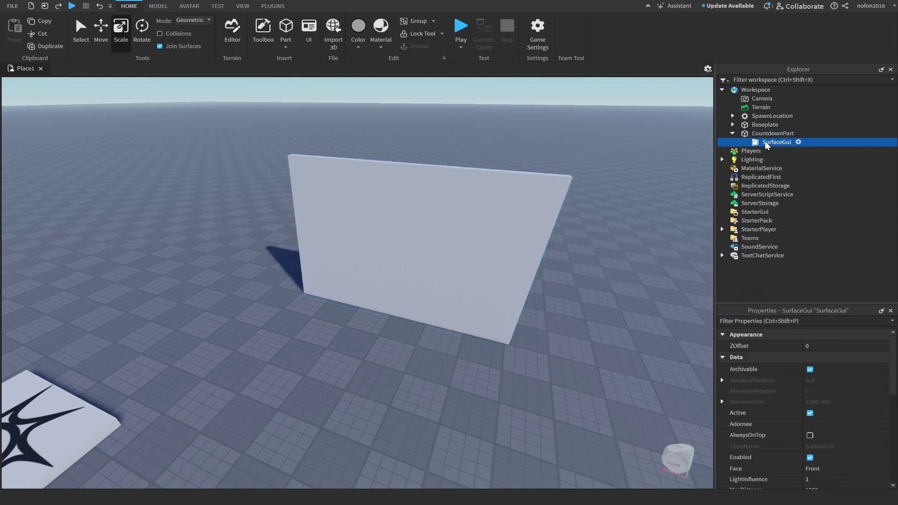
pyautogui.click(799, 142)
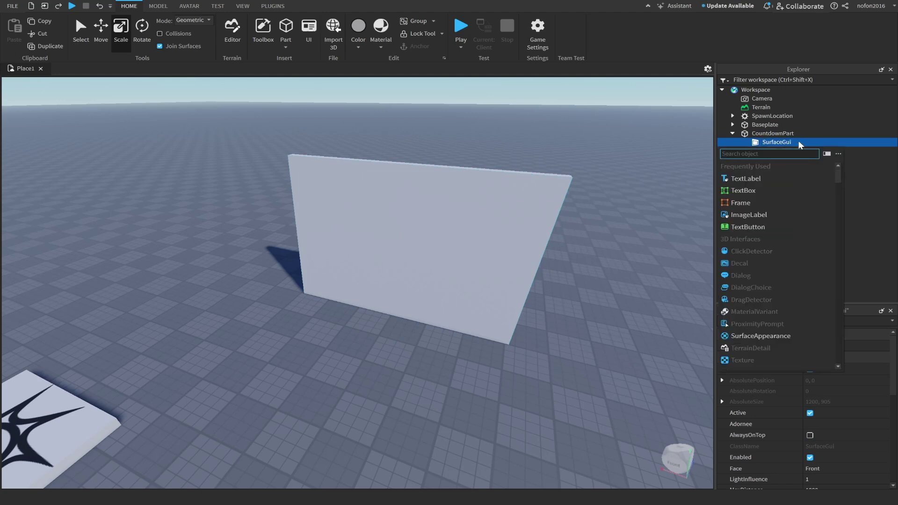
pyautogui.click(768, 177)
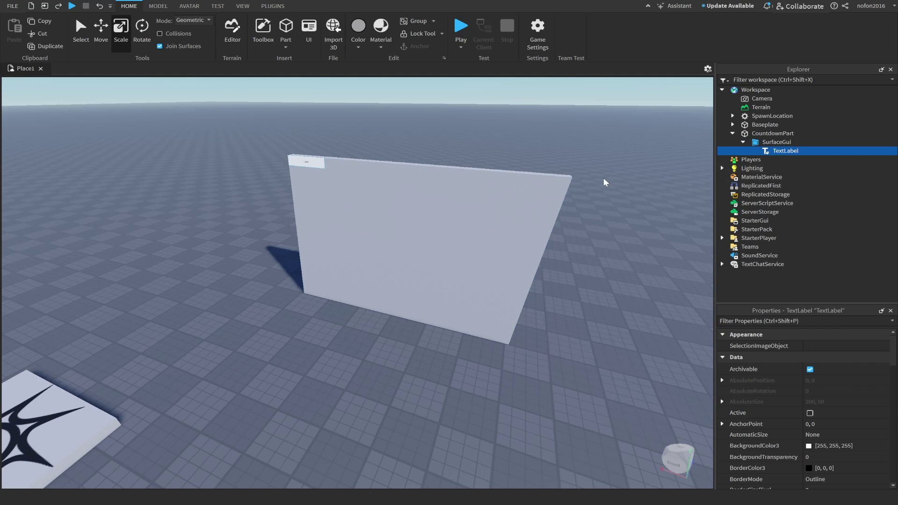
# Step: Set the TextLabel's Size to 1,0,1,0 so it fills the wall's front face
pyautogui.moveTo(542, 173); pyautogui.dragTo(542, 174, button='right')
pyautogui.press('w')
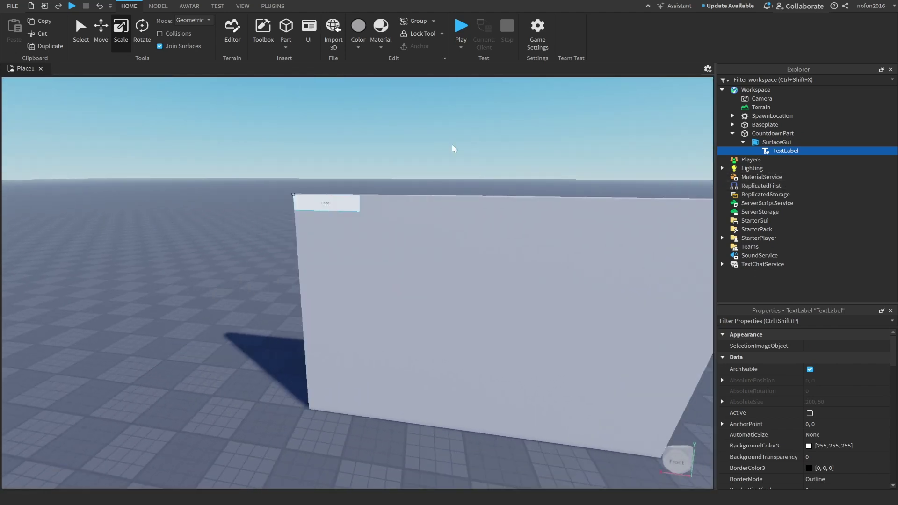
pyautogui.moveTo(460, 191); pyautogui.dragTo(460, 191, button='right')
pyautogui.press('s')
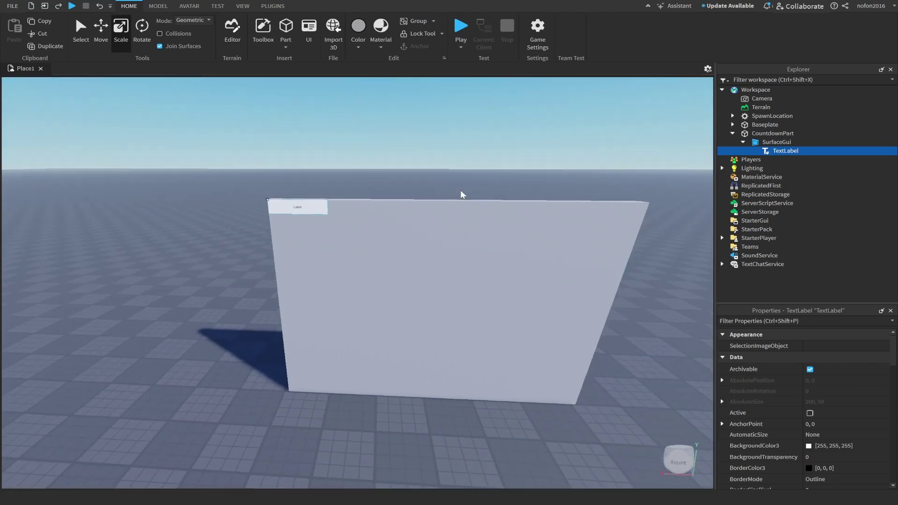
pyautogui.press('d')
pyautogui.scroll(2, 461, 194)
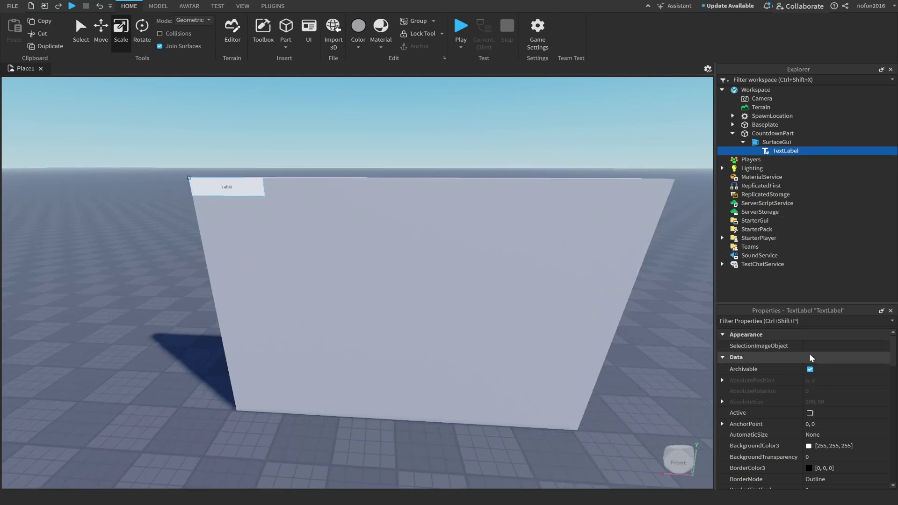
pyautogui.scroll(-2, 799, 377)
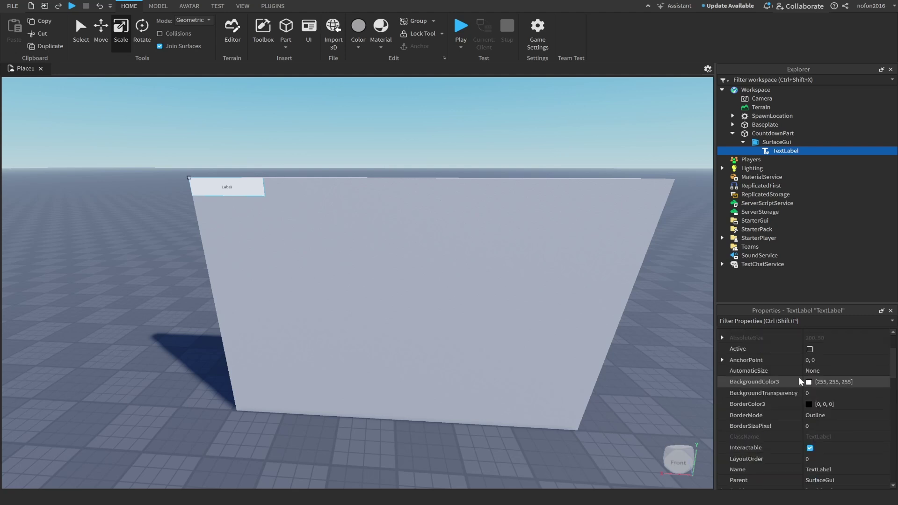
pyautogui.scroll(-1, 799, 377)
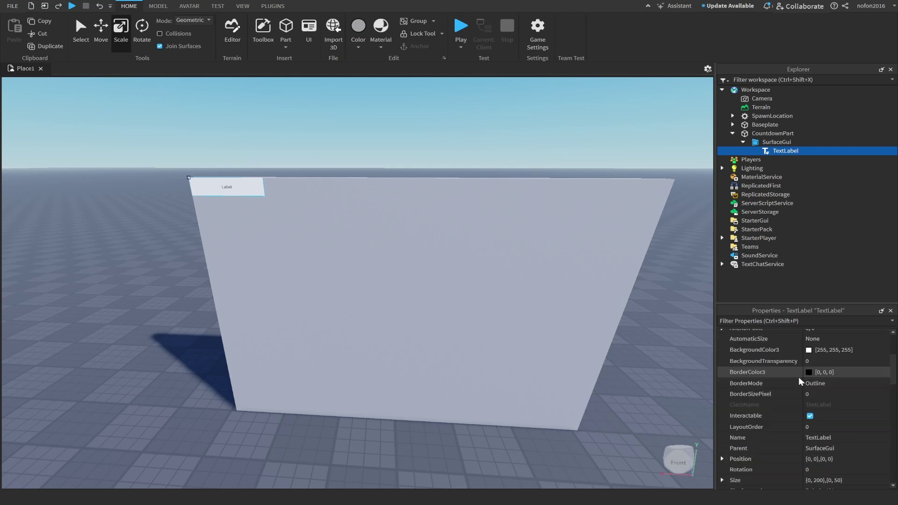
pyautogui.click(822, 478)
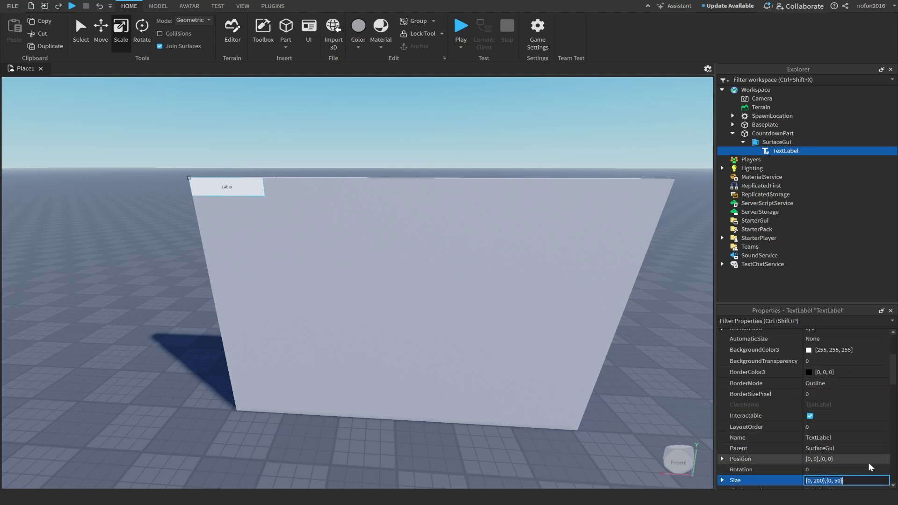
pyautogui.write('1')
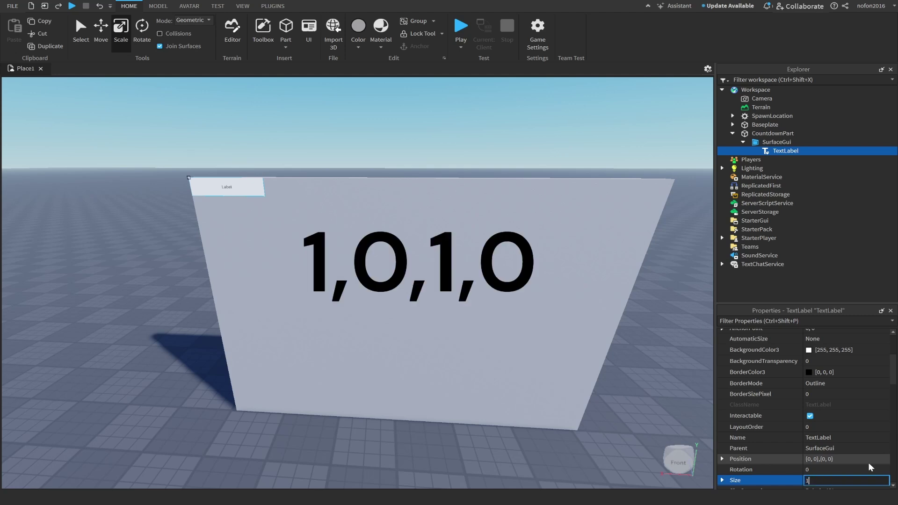
pyautogui.write(',0,1,0')
pyautogui.press('Return')
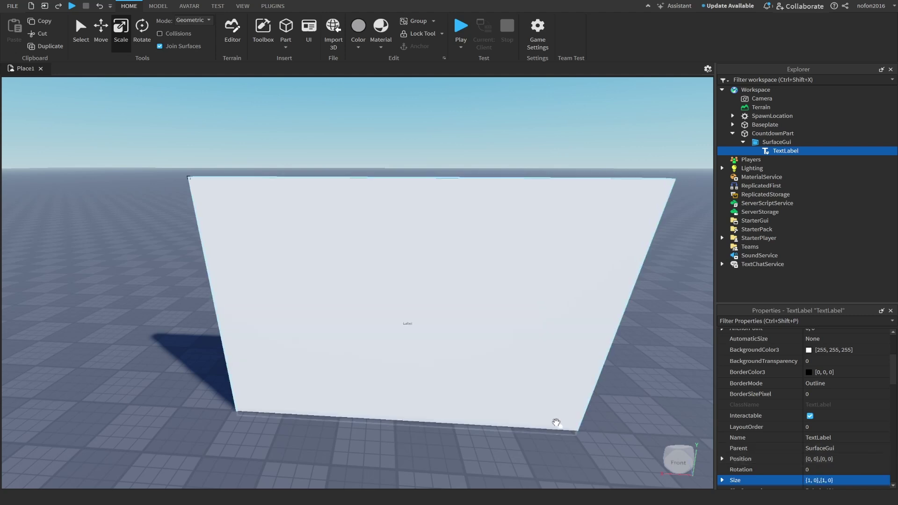
# Step: Examine how the resized label covers the front face of the wall
pyautogui.moveTo(469, 341); pyautogui.dragTo(531, 341, button='right')
pyautogui.moveTo(500, 276)
pyautogui.mouseDown(button='right')
pyautogui.moveTo(512, 290)
pyautogui.moveTo(504, 291)
pyautogui.mouseUp(button='right')
pyautogui.click(504, 293)
pyautogui.press('a')
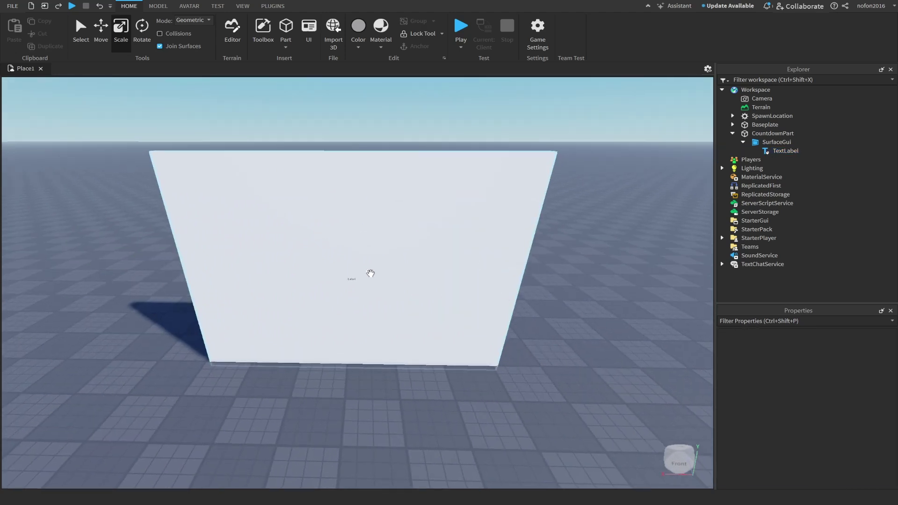
pyautogui.click(445, 294)
pyautogui.click(595, 344)
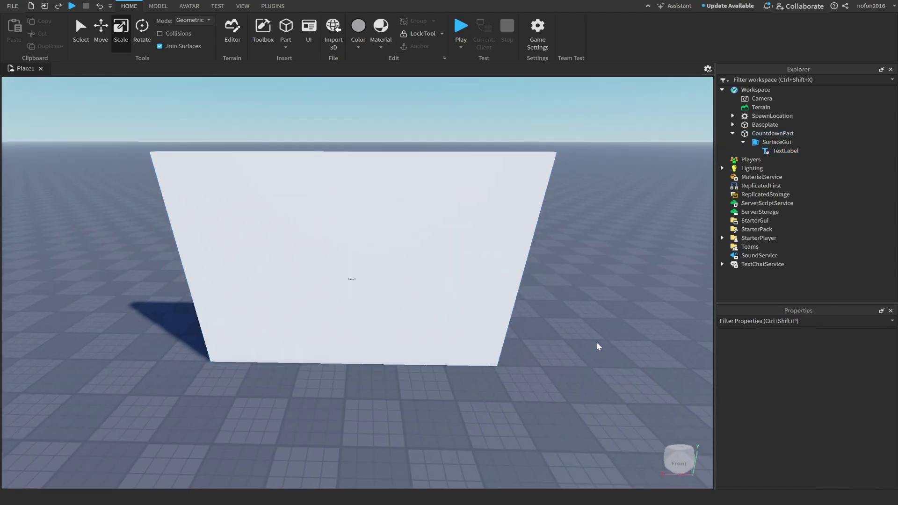
pyautogui.scroll(3, 336, 279)
pyautogui.scroll(-5, 336, 279)
pyautogui.moveTo(537, 287); pyautogui.dragTo(520, 280, button='right')
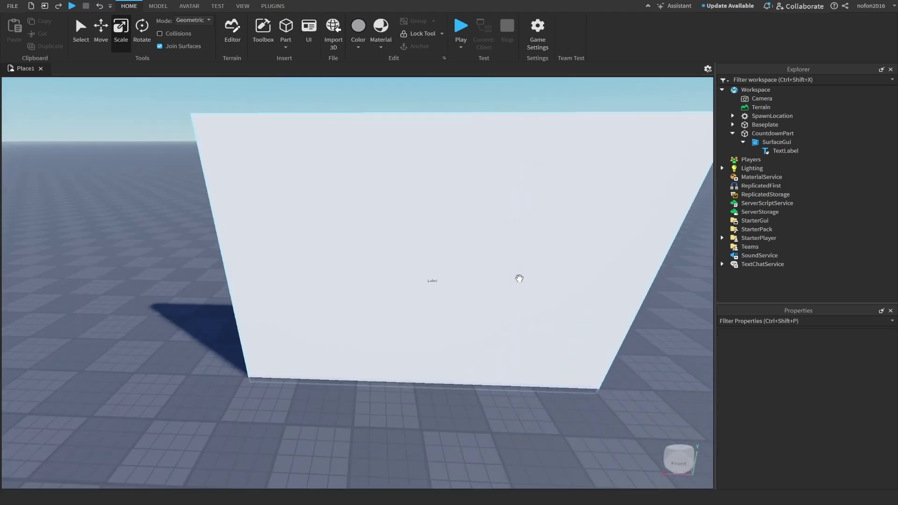
# Step: Enable TextScaled on the TextLabel
pyautogui.click(780, 150)
pyautogui.scroll(-3, 796, 384)
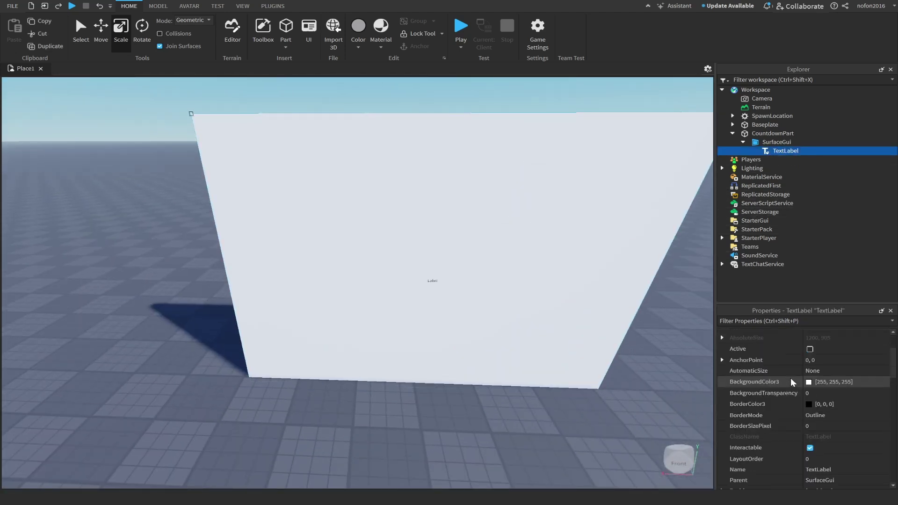
pyautogui.scroll(-10, 818, 395)
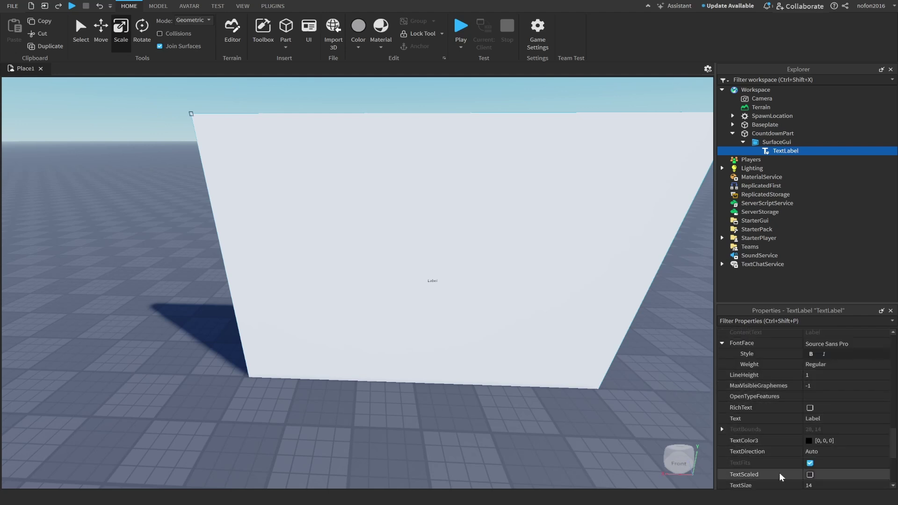
pyautogui.click(809, 474)
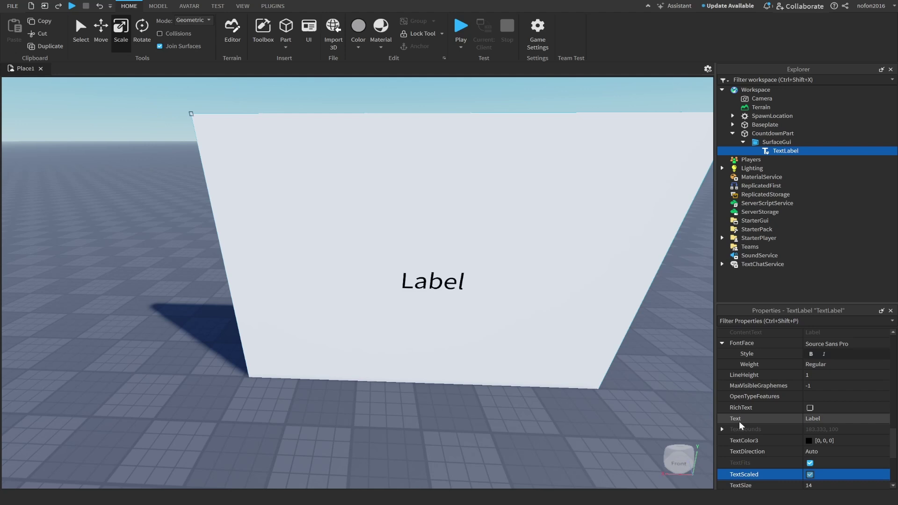
# Step: Change the TextLabel's font face to Fredoka One
pyautogui.click(844, 343)
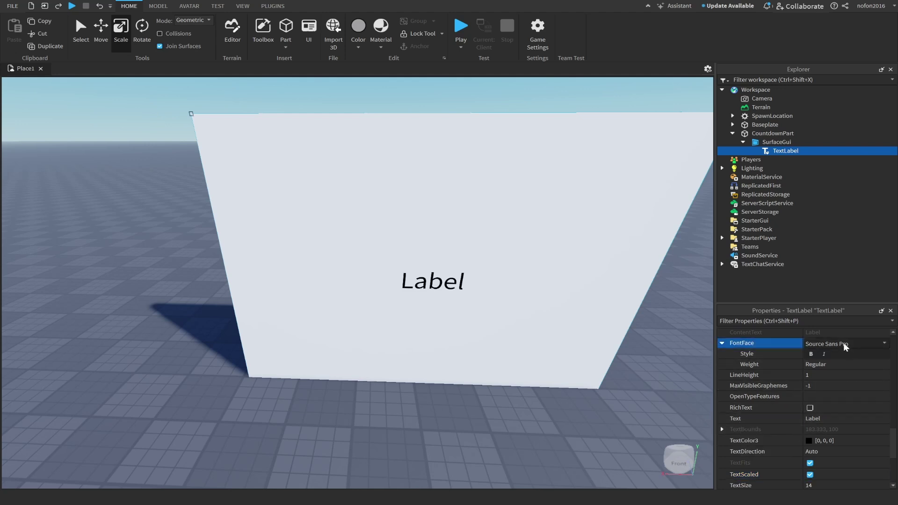
pyautogui.scroll(-3, 829, 265)
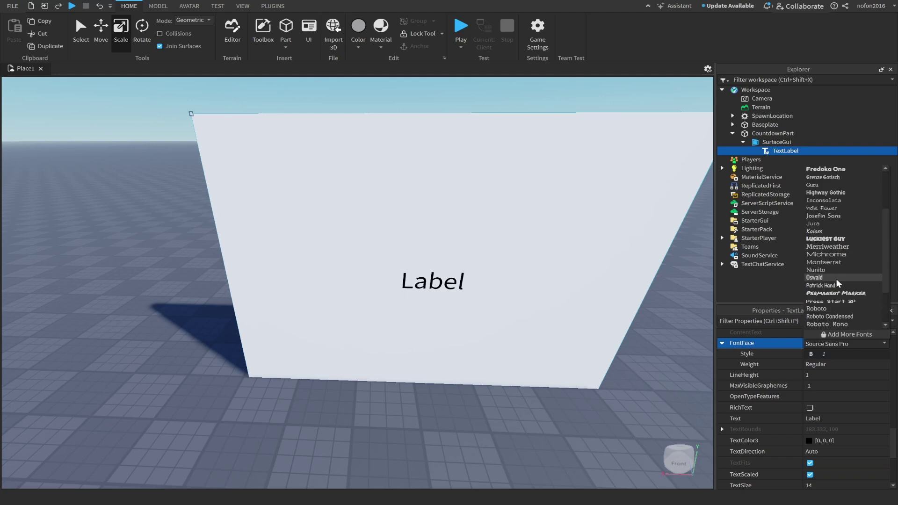
pyautogui.scroll(1, 836, 278)
pyautogui.scroll(2, 836, 278)
pyautogui.click(832, 238)
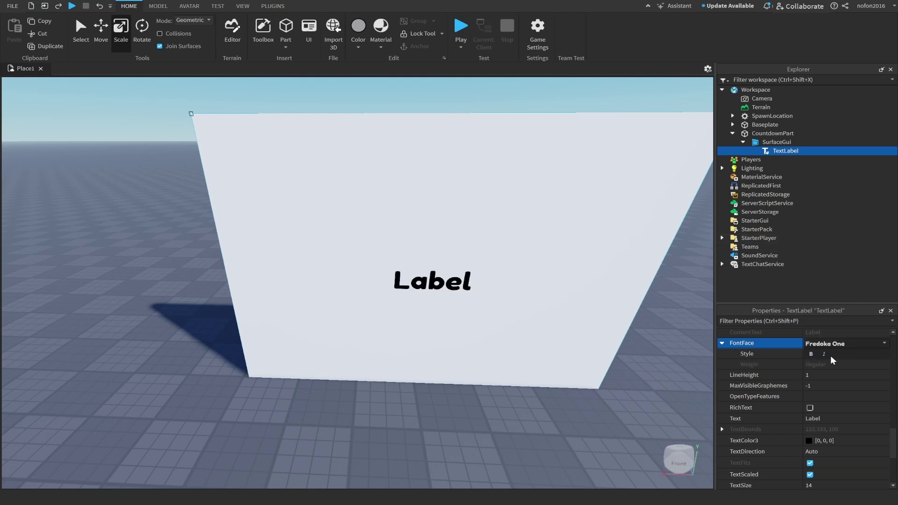
# Step: Set the TextLabel's TextColor3 to white (255, 255, 255)
pyautogui.scroll(-2, 800, 403)
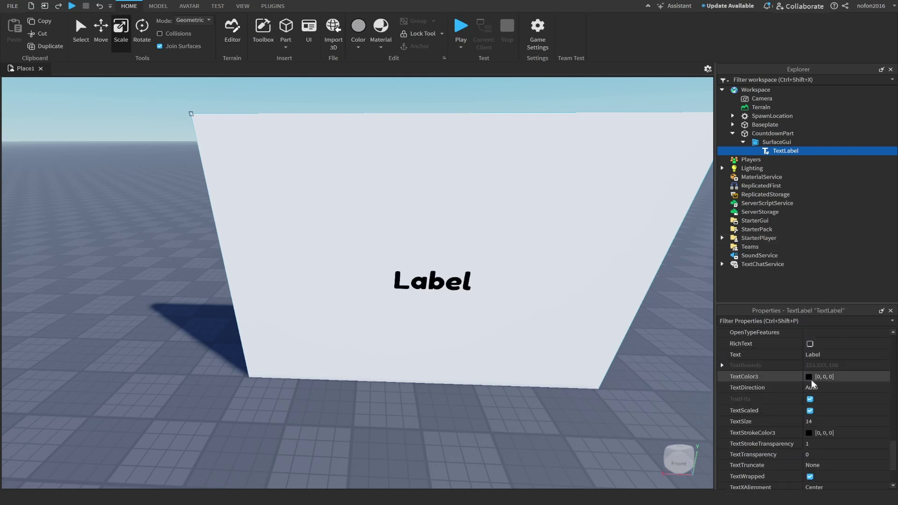
pyautogui.scroll(-2, 817, 384)
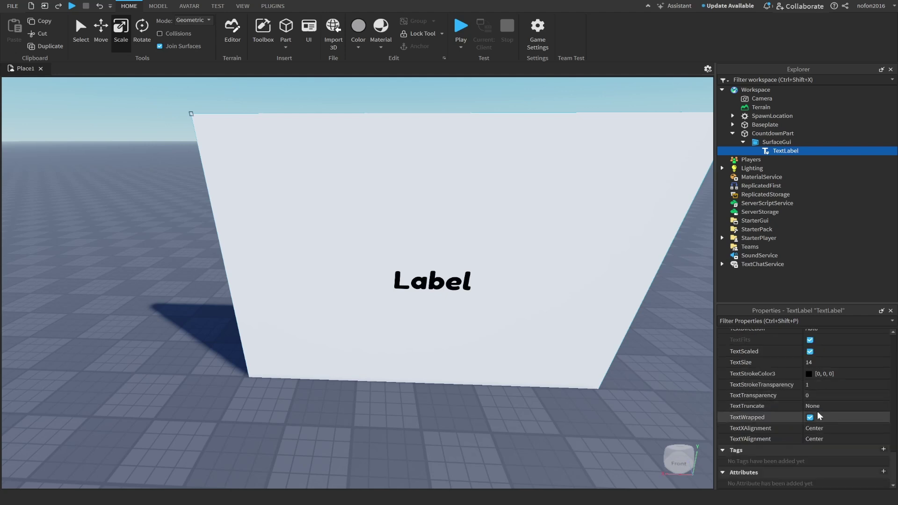
pyautogui.scroll(2, 819, 407)
pyautogui.click(808, 381)
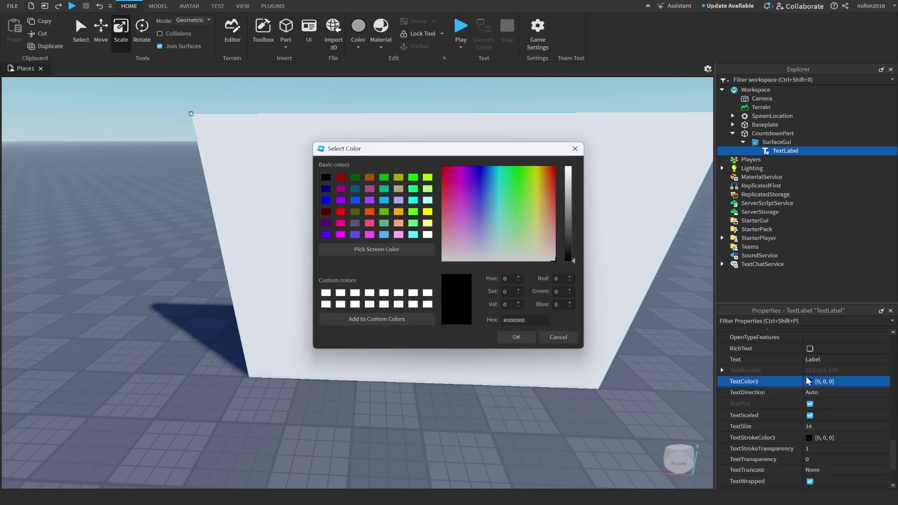
pyautogui.moveTo(575, 226); pyautogui.dragTo(571, 167)
pyautogui.click(518, 338)
# Step: Set the TextLabel's TextStrokeTransparency to 0 to give the text a black outline
pyautogui.scroll(-1, 810, 399)
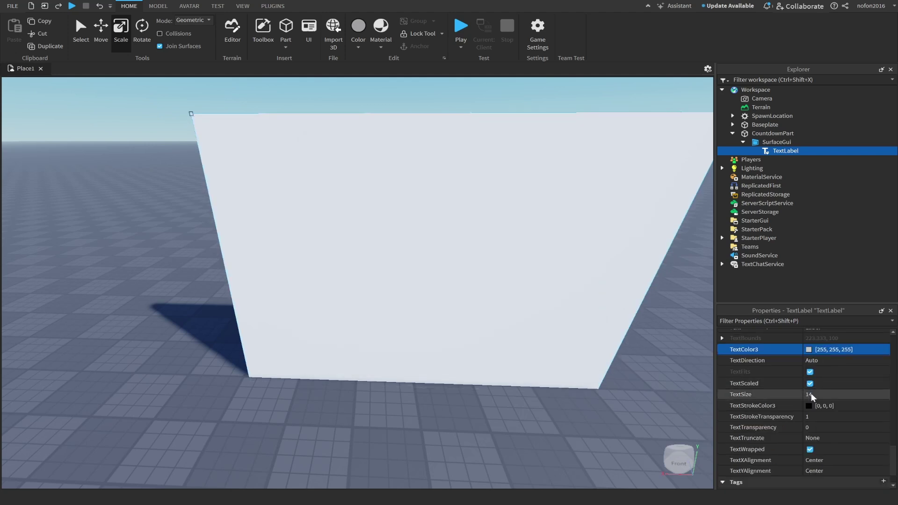
pyautogui.click(815, 416)
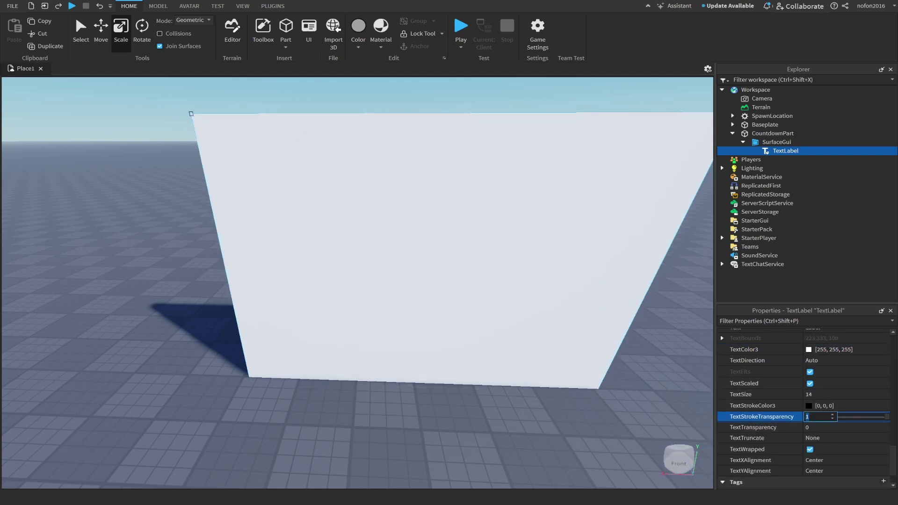
pyautogui.write('0')
pyautogui.press('Return')
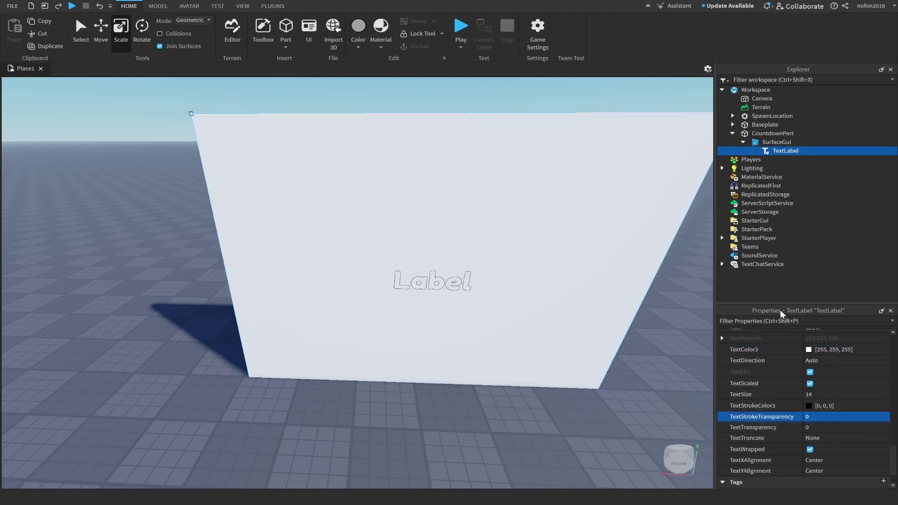
# Step: Set the TextLabel's BackgroundColor3 to red (255, 71, 38)
pyautogui.scroll(8, 782, 395)
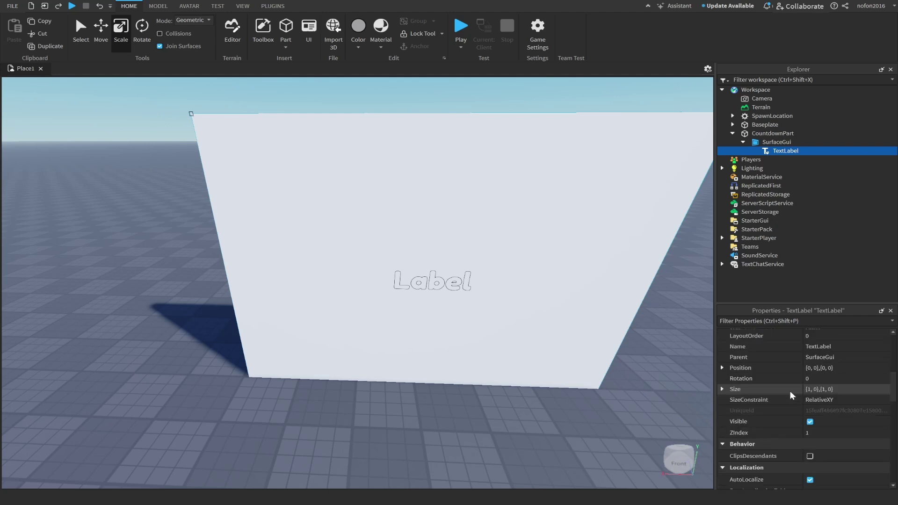
pyautogui.scroll(6, 790, 391)
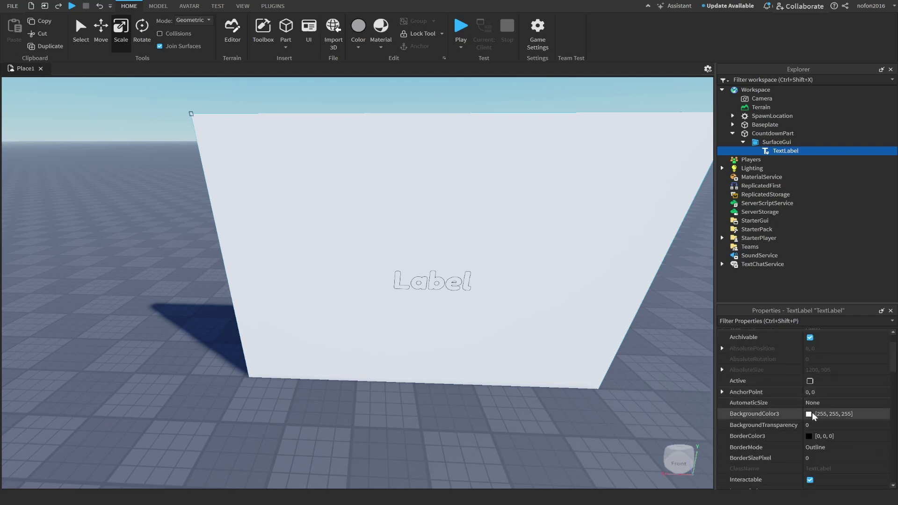
pyautogui.click(810, 413)
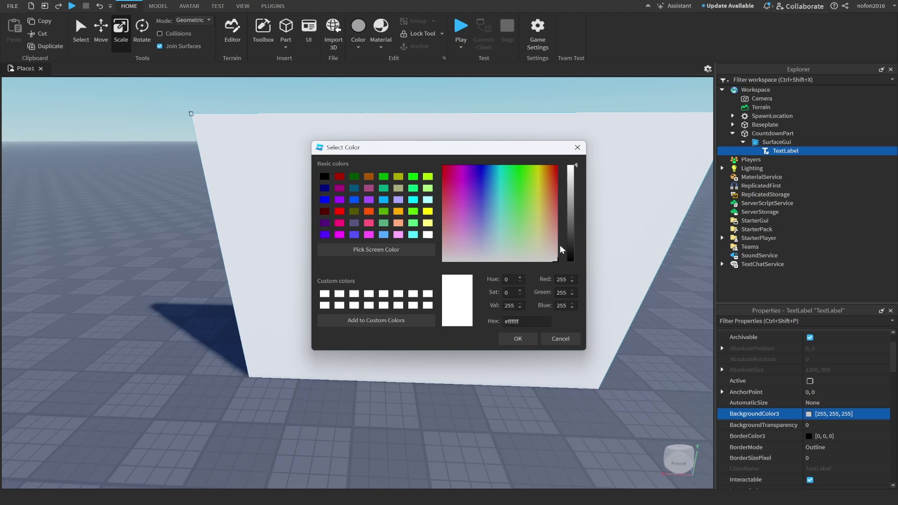
pyautogui.moveTo(549, 206); pyautogui.dragTo(554, 180)
pyautogui.click(521, 342)
pyautogui.click(497, 421)
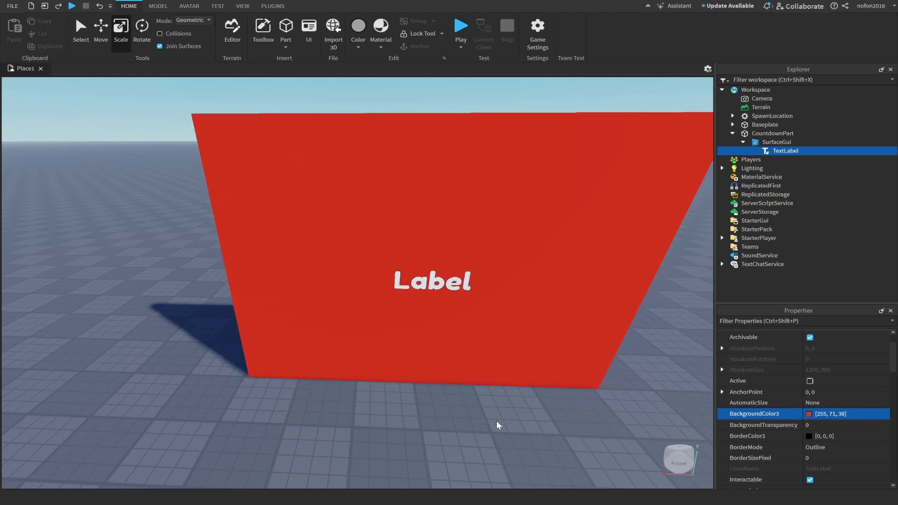
pyautogui.moveTo(497, 422); pyautogui.dragTo(411, 398, button='right')
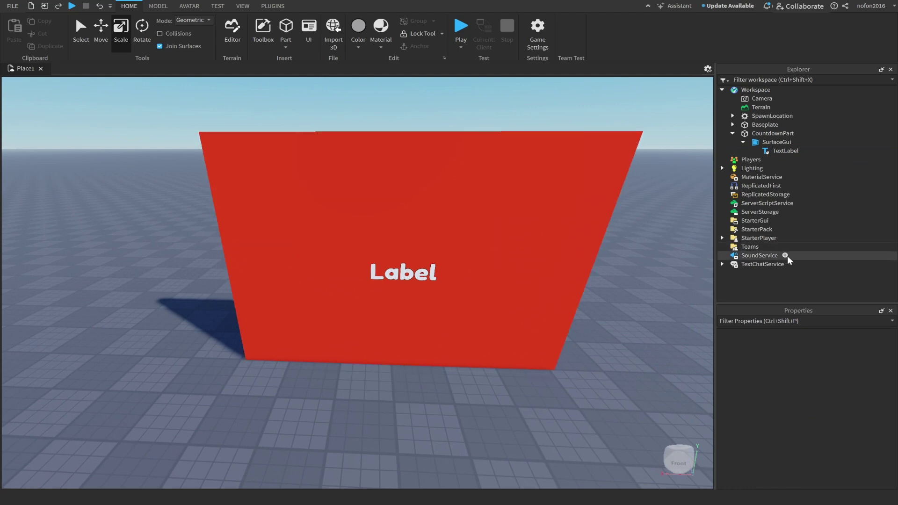
# Step: Rename the TextLabel under the SurfaceGui as CountdownText
pyautogui.click(777, 151)
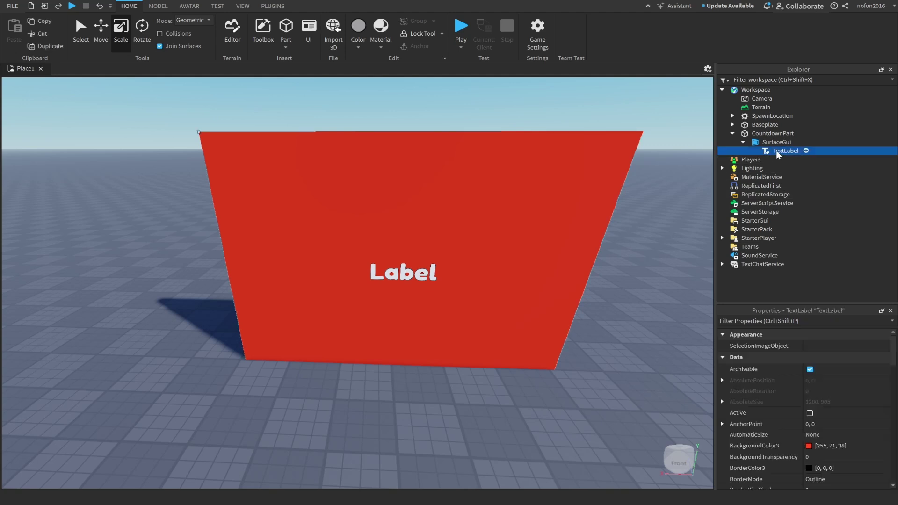
pyautogui.rightClick(778, 154)
pyautogui.click(778, 221)
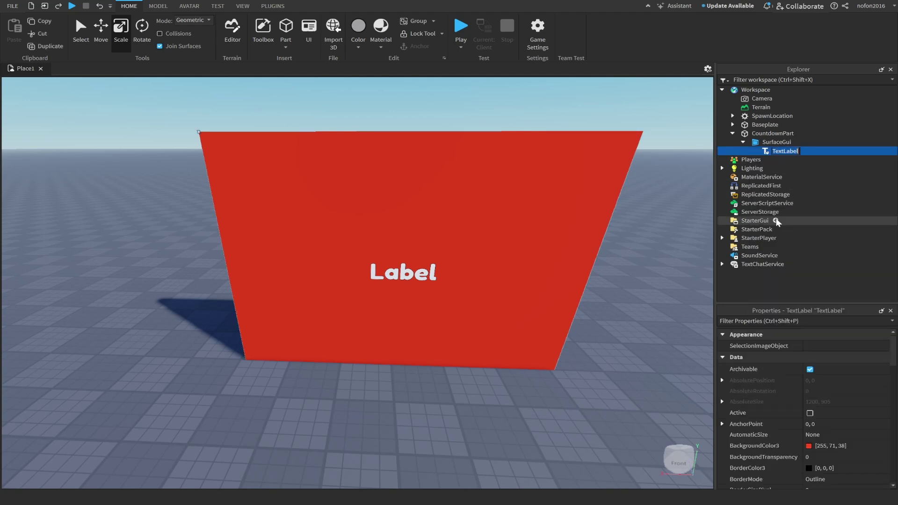
pyautogui.write('CountdownText')
pyautogui.press('Return')
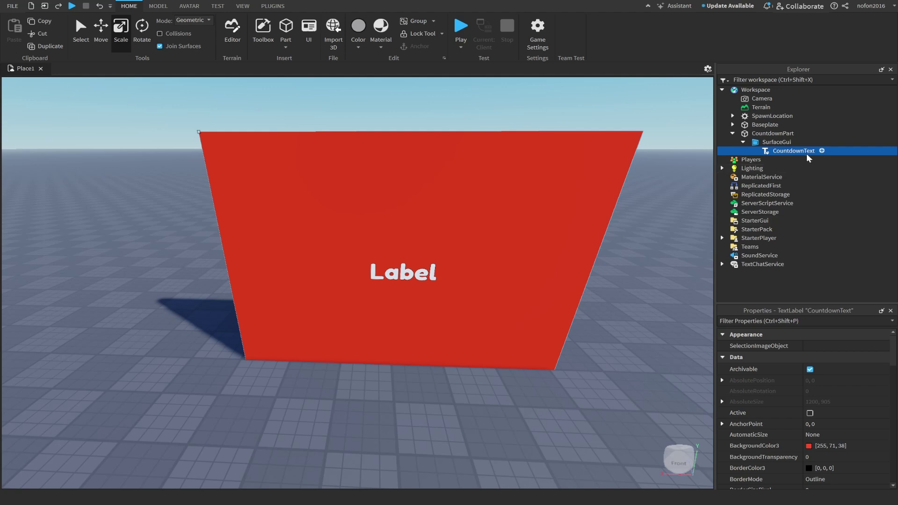
pyautogui.click(677, 324)
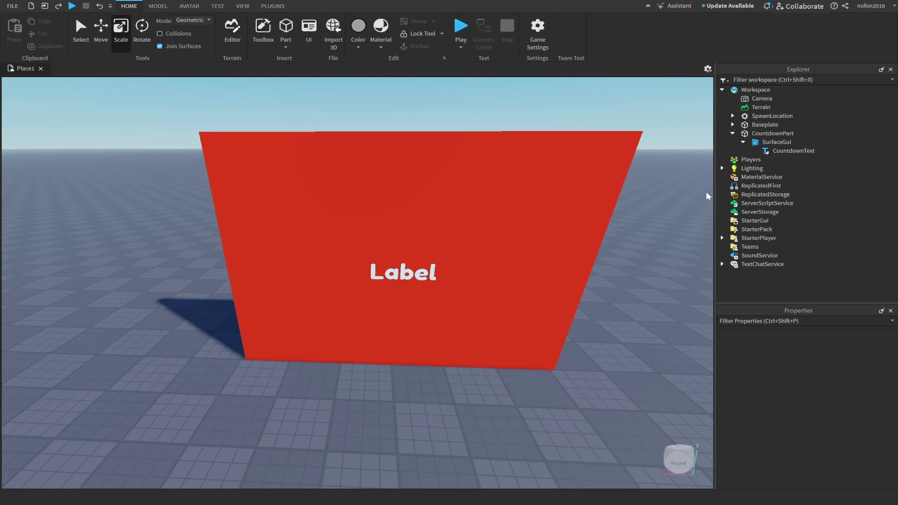
# Step: Add a Script object to CountdownPart
pyautogui.click(775, 133)
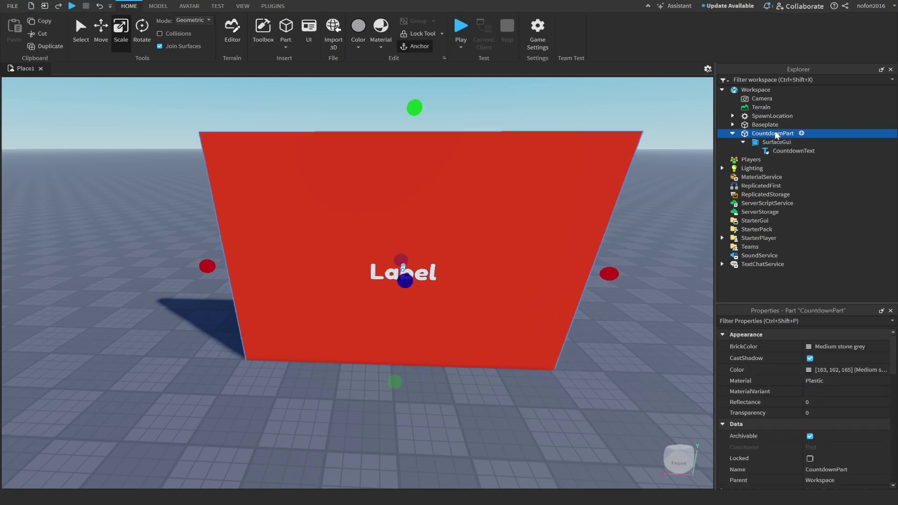
pyautogui.click(801, 133)
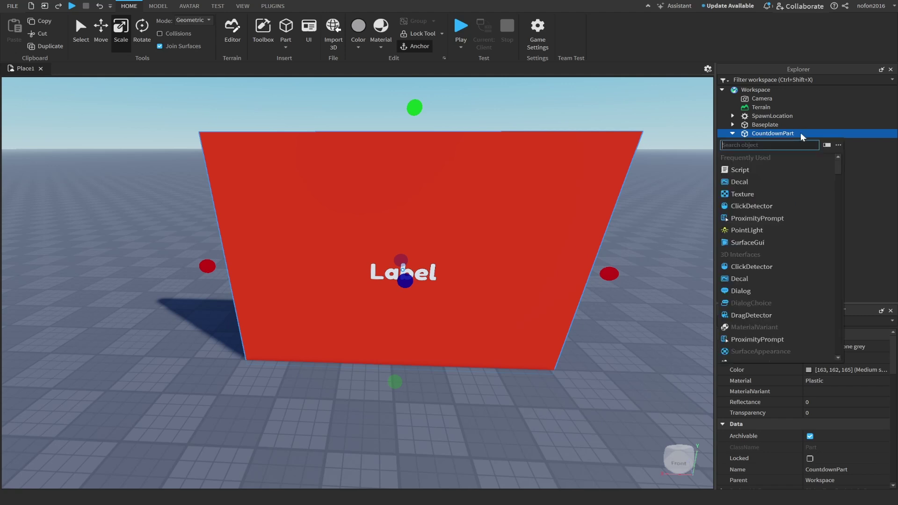
pyautogui.click(732, 172)
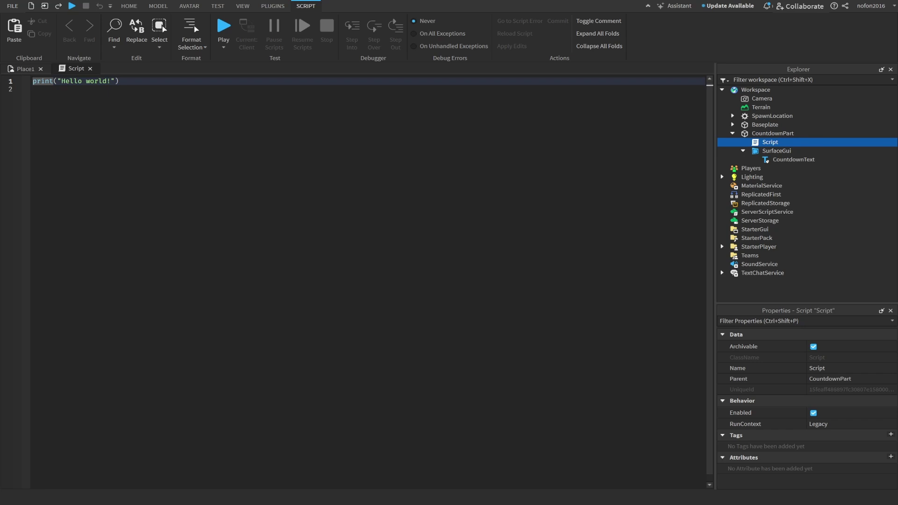
# Step: Replace the script's default print line with the copied countdown code that updates CountdownText every second
pyautogui.hotkey('ctrl', 'a')
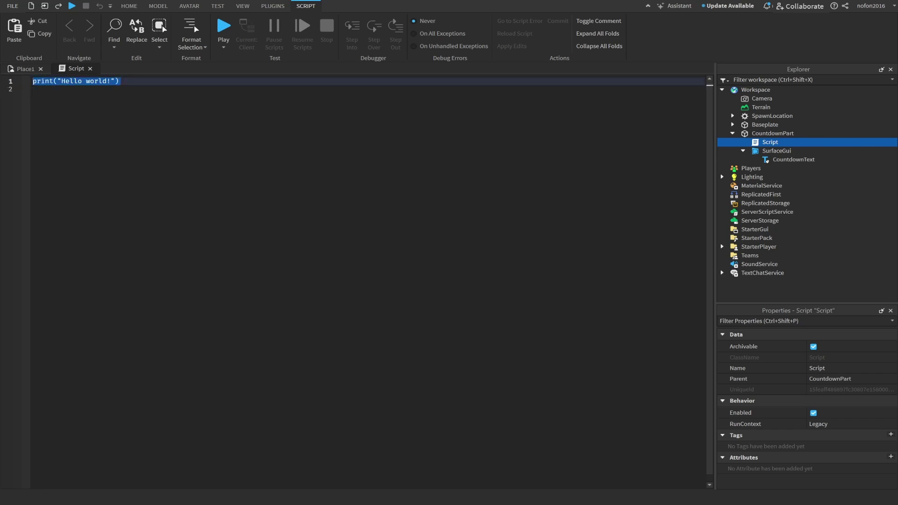
pyautogui.press('BackSpace')
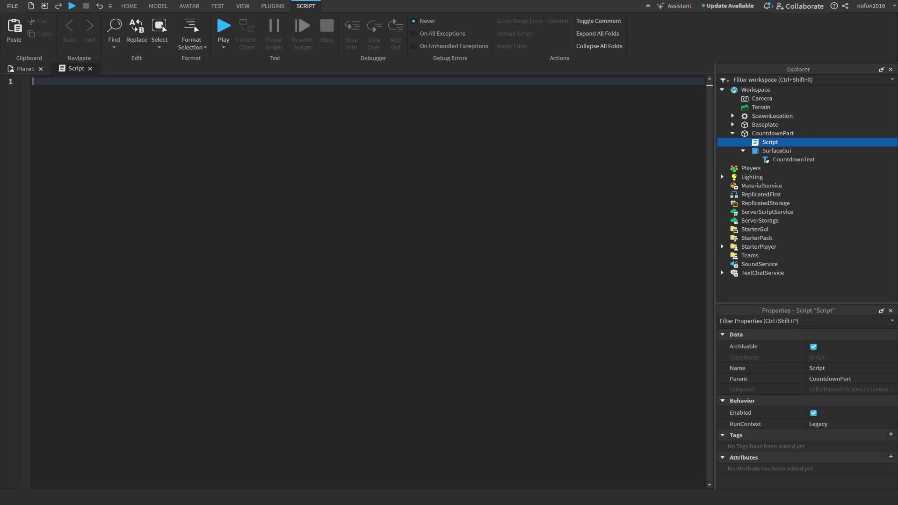
pyautogui.hotkey('ctrl', 'v')
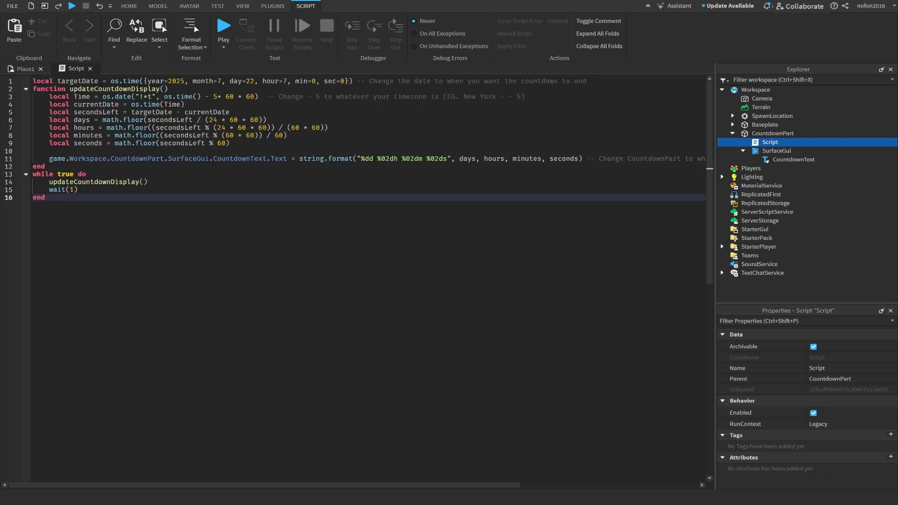
# Step: Change the month in the script's targetDate to 4
pyautogui.press('Left')
pyautogui.press('Left')
pyautogui.press('Left')
pyautogui.press('Left')
pyautogui.press('Left')
pyautogui.press('Left')
pyautogui.press('Left')
pyautogui.press('Left')
pyautogui.press('Left')
pyautogui.press('Left')
pyautogui.press('Left')
pyautogui.press('Left')
pyautogui.press('Left')
pyautogui.press('Left')
pyautogui.press('Left')
pyautogui.press('Left')
pyautogui.press('Left')
pyautogui.press('Left')
pyautogui.press('Left')
pyautogui.press('Left')
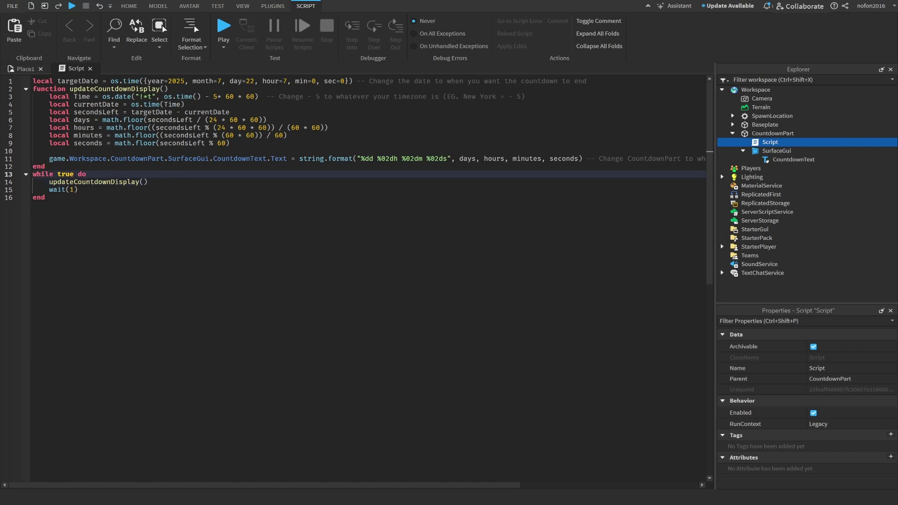
pyautogui.click(221, 81)
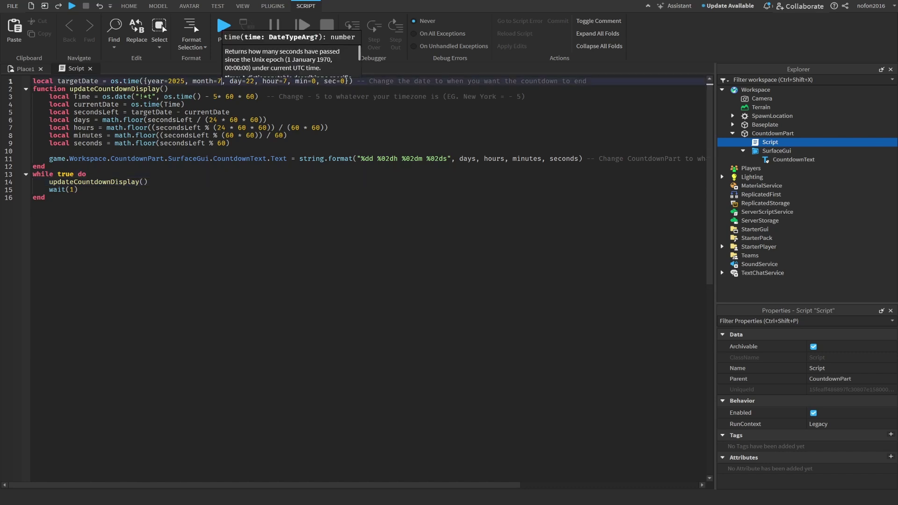
pyautogui.press('BackSpace')
pyautogui.write('4')
# Step: Review the targetDate's day and hour, the time calculations and the update loop in the countdown script
pyautogui.click(254, 81)
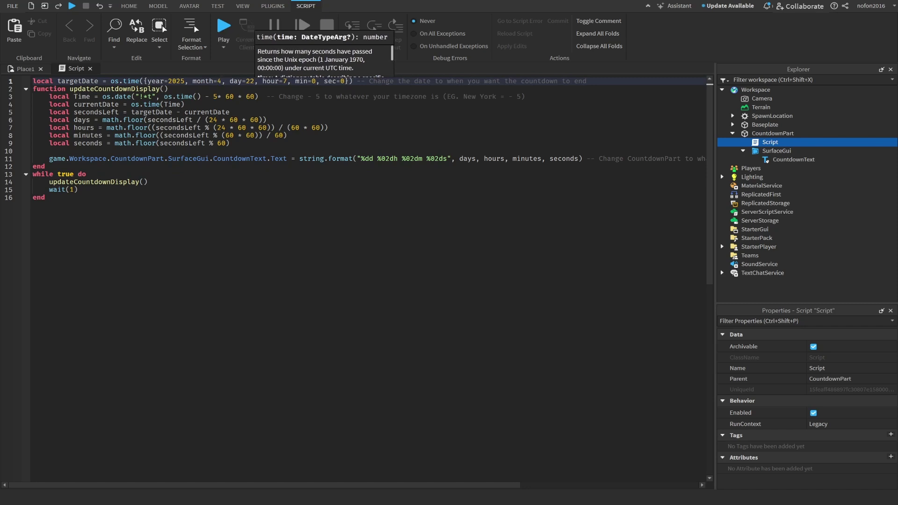
pyautogui.click(287, 81)
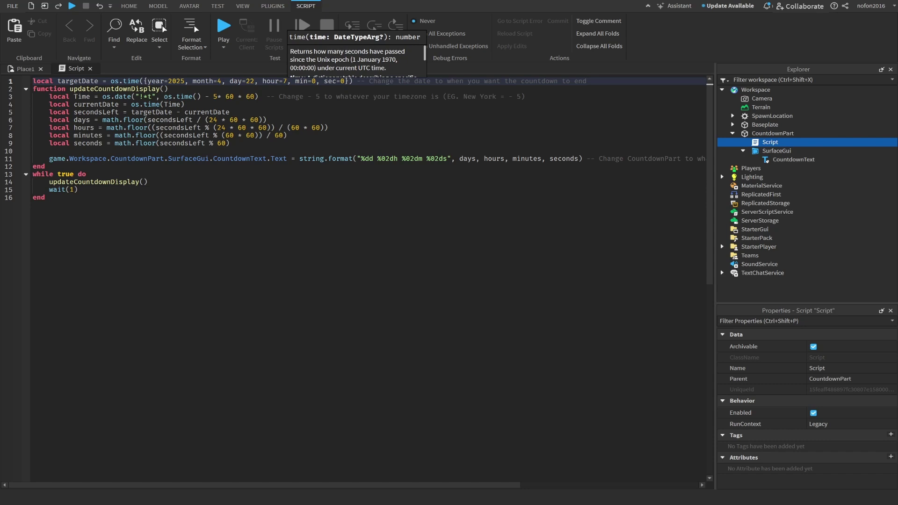
pyautogui.click(329, 127)
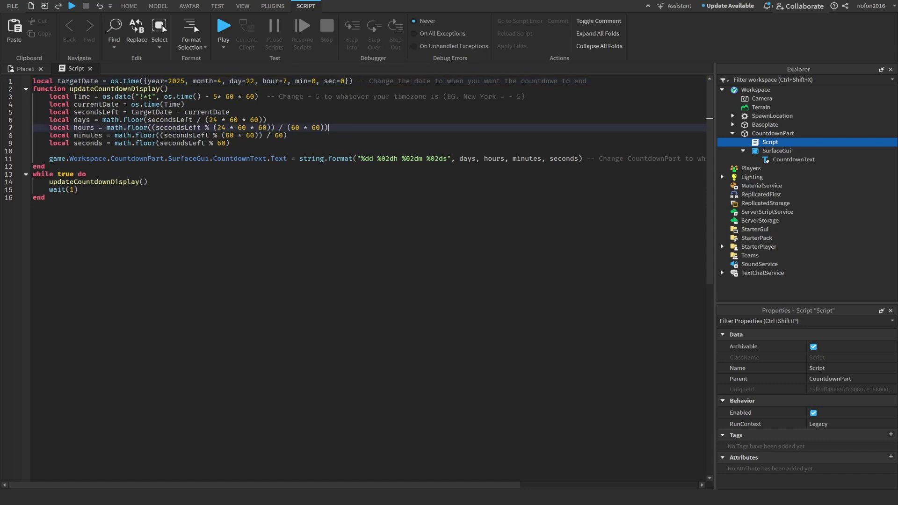
pyautogui.click(230, 143)
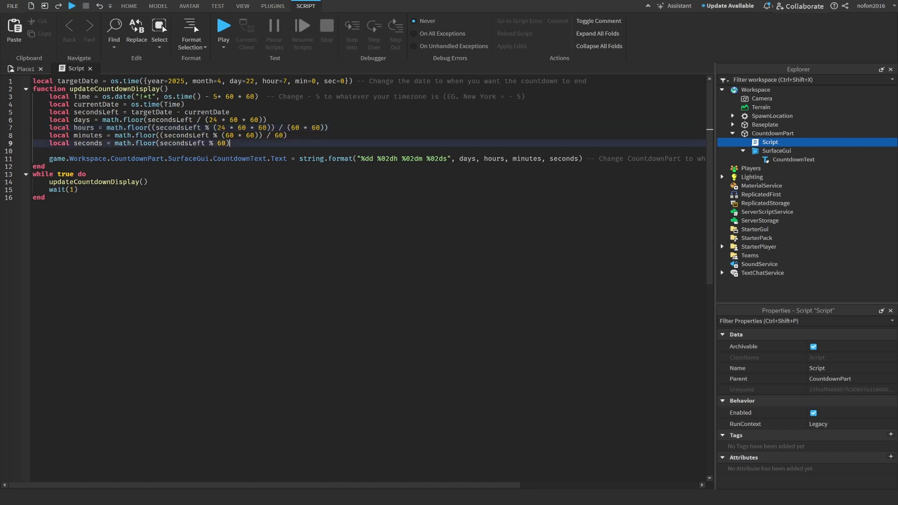
pyautogui.click(78, 189)
pyautogui.click(148, 182)
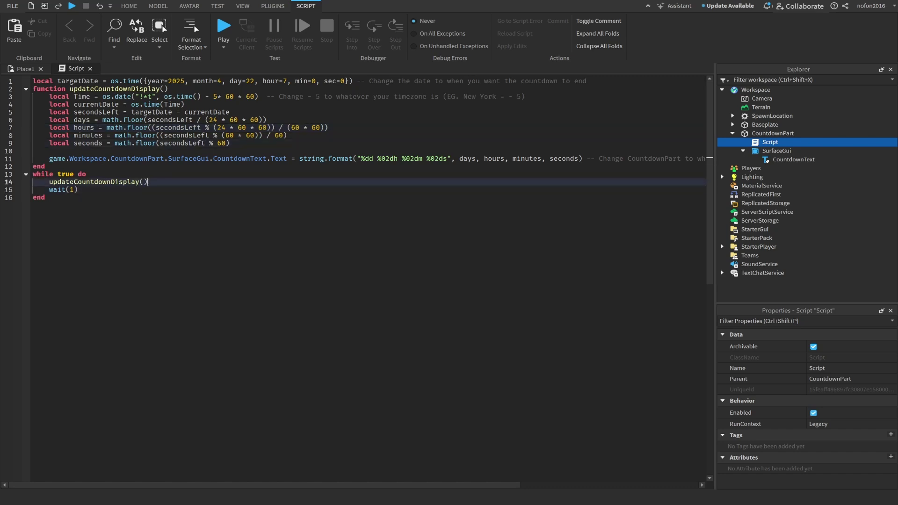
pyautogui.press('Up')
pyautogui.press('Up')
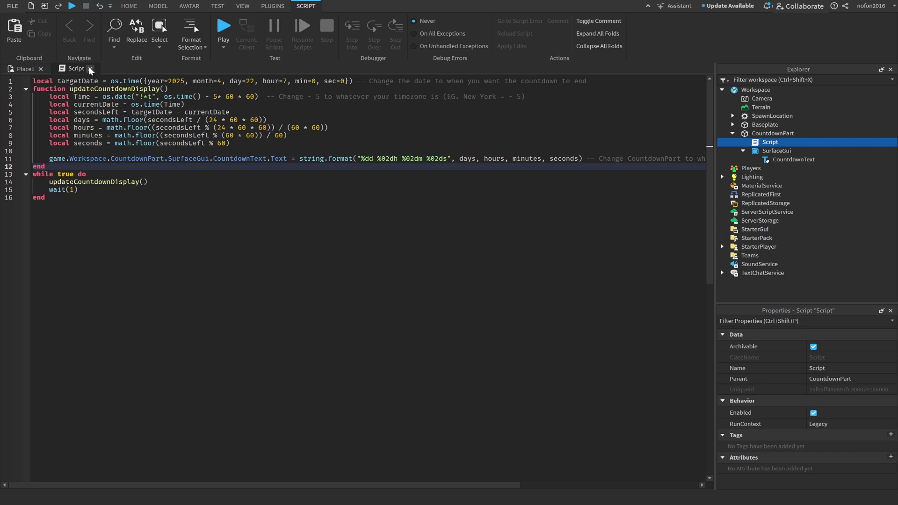
# Step: Close the script and playtest the place, walking the character up to the wall to check the running countdown, and end the test
pyautogui.click(91, 68)
pyautogui.click(460, 27)
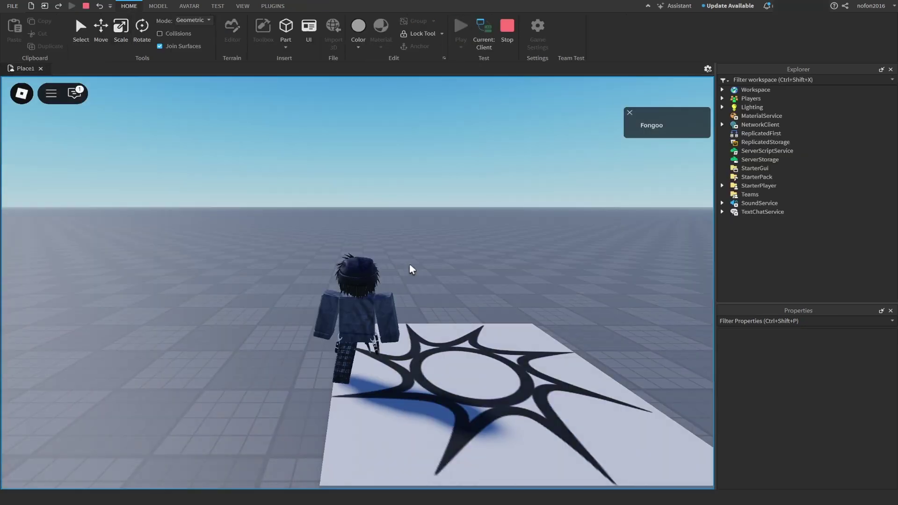
pyautogui.press('w')
pyautogui.moveTo(418, 265); pyautogui.dragTo(418, 265, button='right')
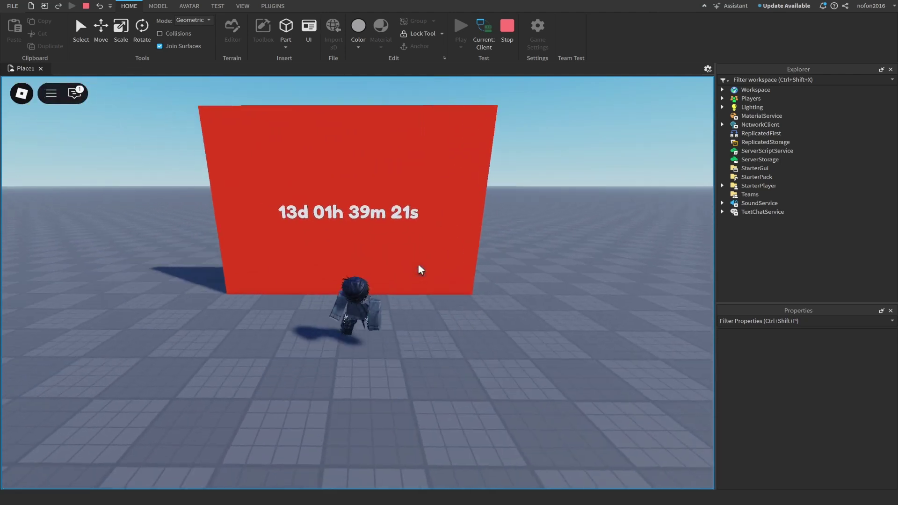
pyautogui.press('w')
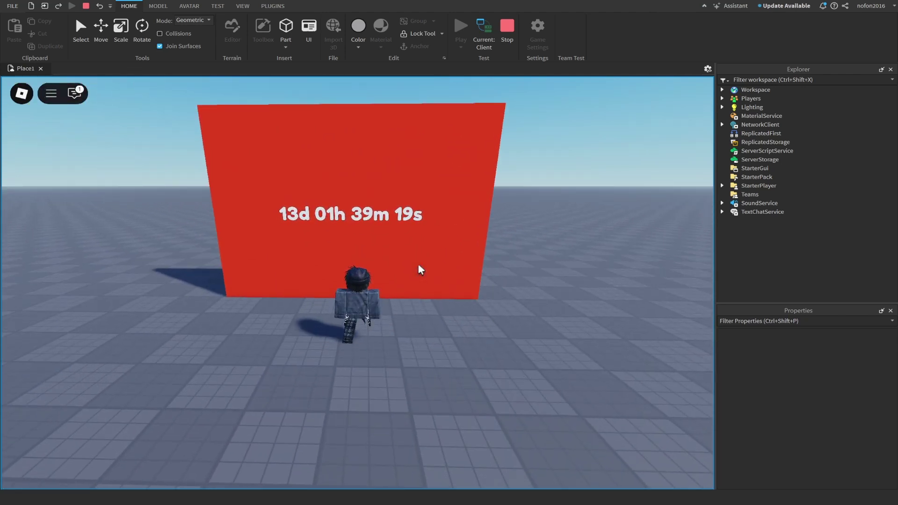
pyautogui.press('s')
pyautogui.moveTo(549, 268); pyautogui.dragTo(548, 268, button='right')
pyautogui.scroll(3, 549, 267)
pyautogui.click(507, 25)
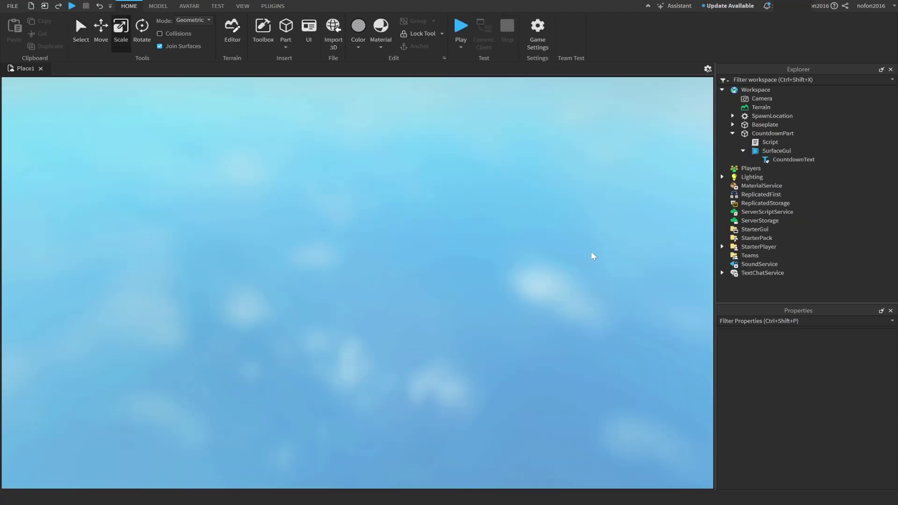
pyautogui.scroll(-5, 639, 251)
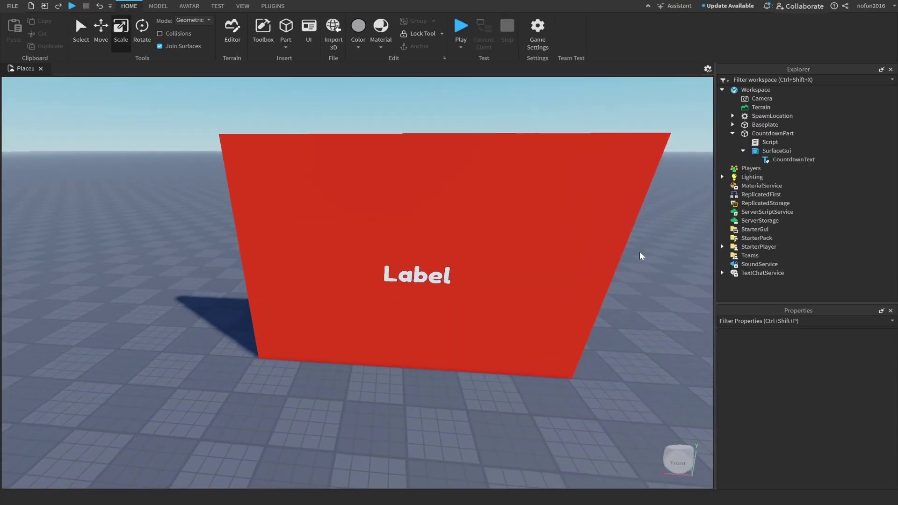
pyautogui.moveTo(639, 251); pyautogui.dragTo(639, 252, button='right')
pyautogui.press('w')
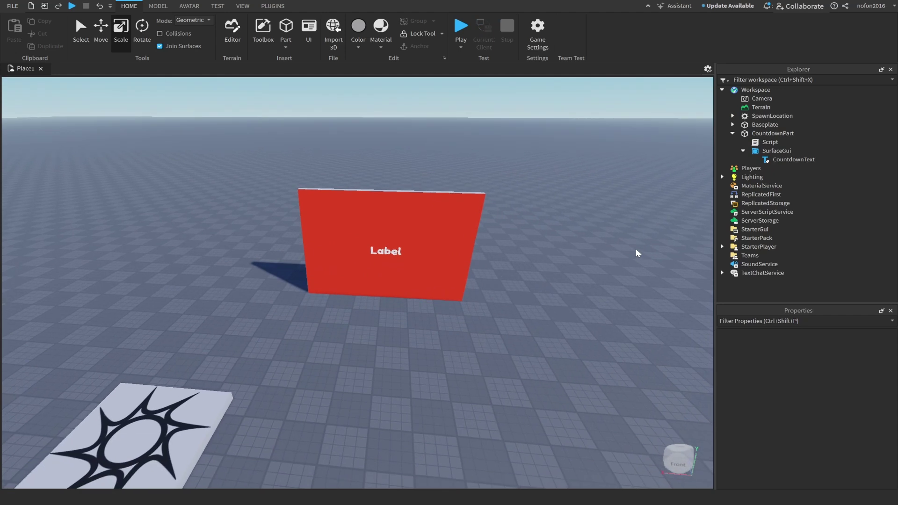